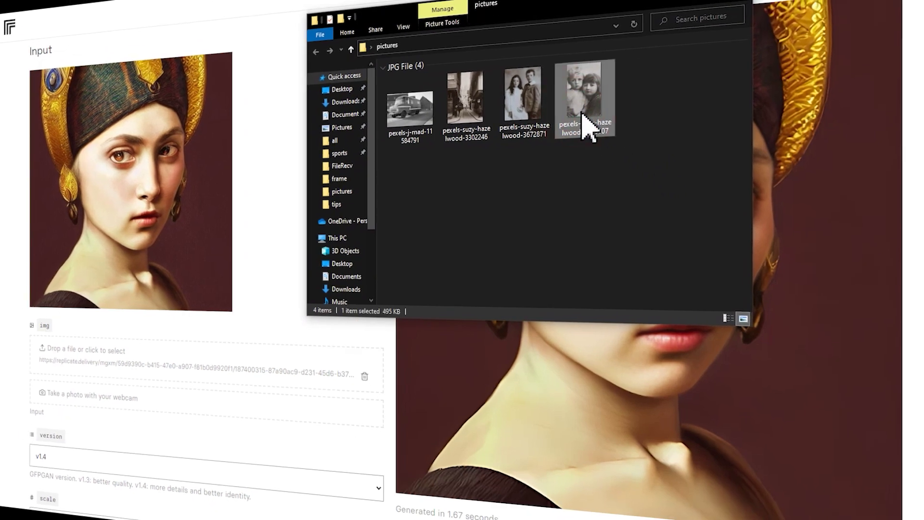
- Upload the two-children photo to Replicate's face restoration model and submit it
{"action": "mouse_move", "coordinate": [589, 128]}
{"action": "left_mouse_down"}
{"action": "mouse_move", "coordinate": [331, 371]}
{"action": "mouse_move", "coordinate": [268, 388]}
{"action": "left_mouse_up"}
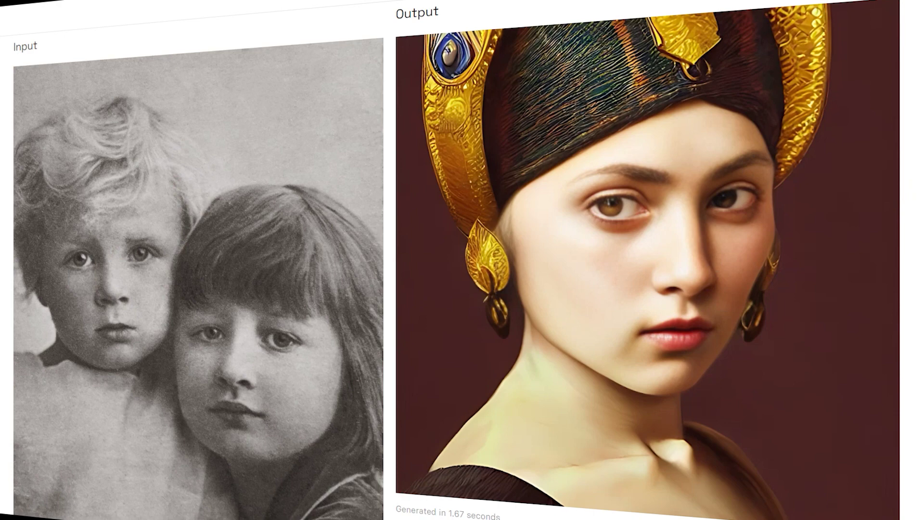
{"action": "scroll", "coordinate": [920, 318], "scroll_direction": "down", "scroll_amount": 5}
{"action": "scroll", "coordinate": [920, 318], "scroll_direction": "down", "scroll_amount": 2}
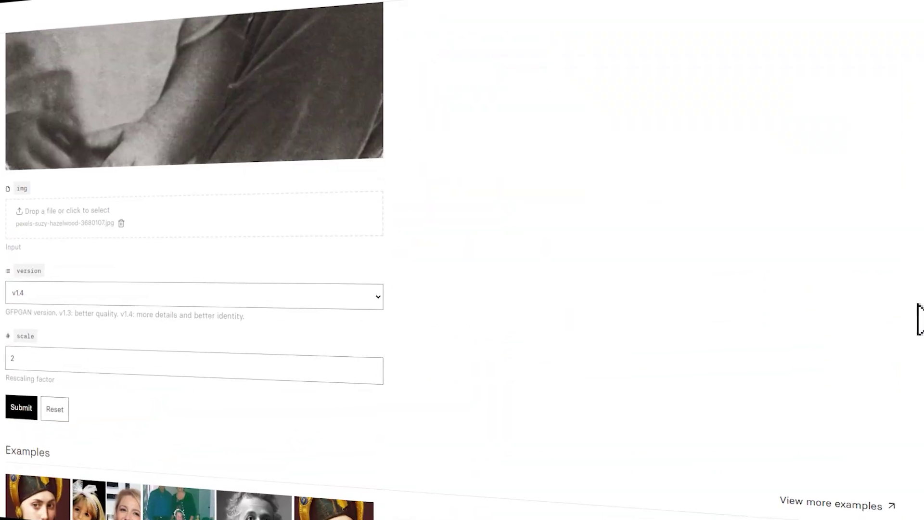
{"action": "left_click", "coordinate": [21, 409]}
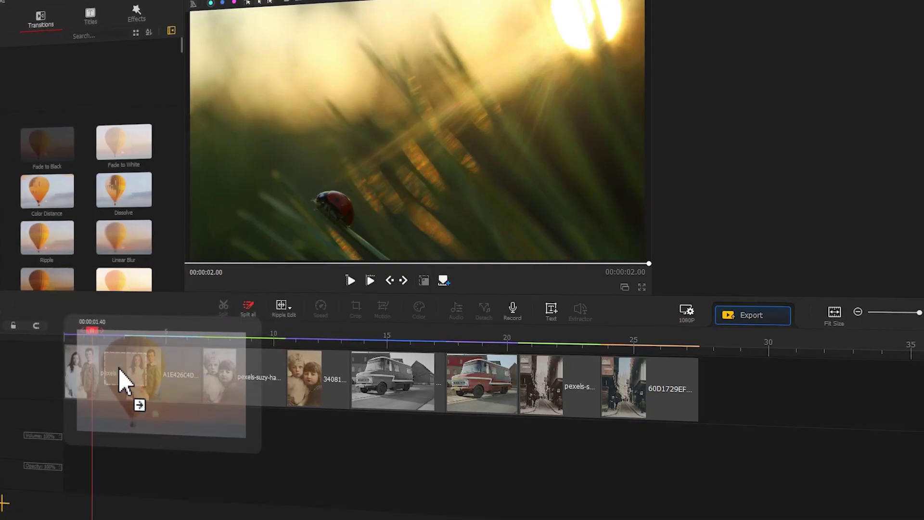
{"action": "mouse_move", "coordinate": [103, 316]}
{"action": "left_mouse_down"}
{"action": "mouse_move", "coordinate": [123, 379]}
{"action": "mouse_move", "coordinate": [104, 370]}
{"action": "left_mouse_up"}
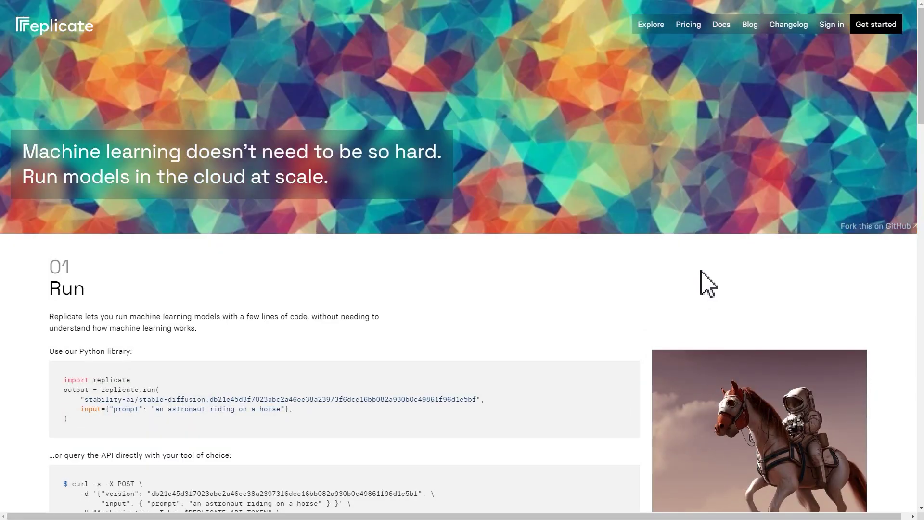
- Browse Replicate's Explore page to the Image restoration collection
{"action": "left_click", "coordinate": [652, 25]}
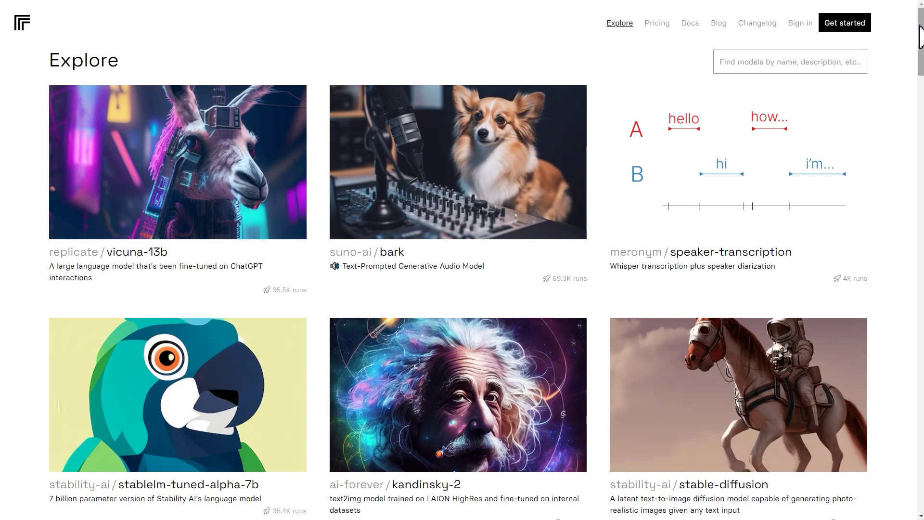
{"action": "left_click", "coordinate": [920, 29]}
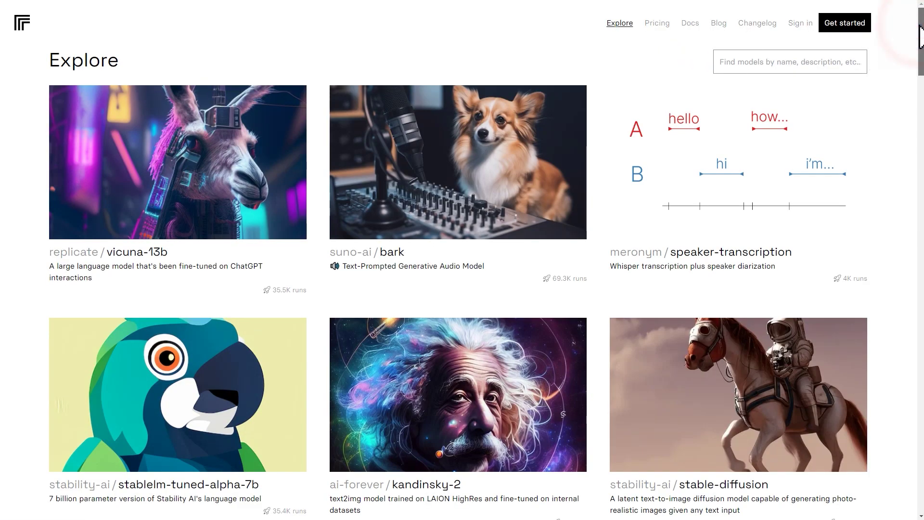
{"action": "mouse_move", "coordinate": [921, 36]}
{"action": "left_mouse_down"}
{"action": "mouse_move", "coordinate": [921, 159]}
{"action": "mouse_move", "coordinate": [922, 120]}
{"action": "left_mouse_up"}
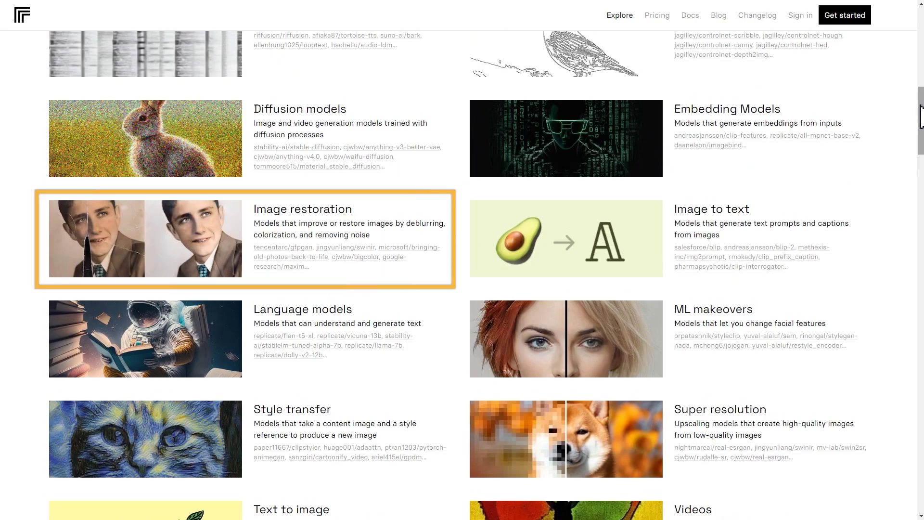
{"action": "left_click", "coordinate": [343, 217]}
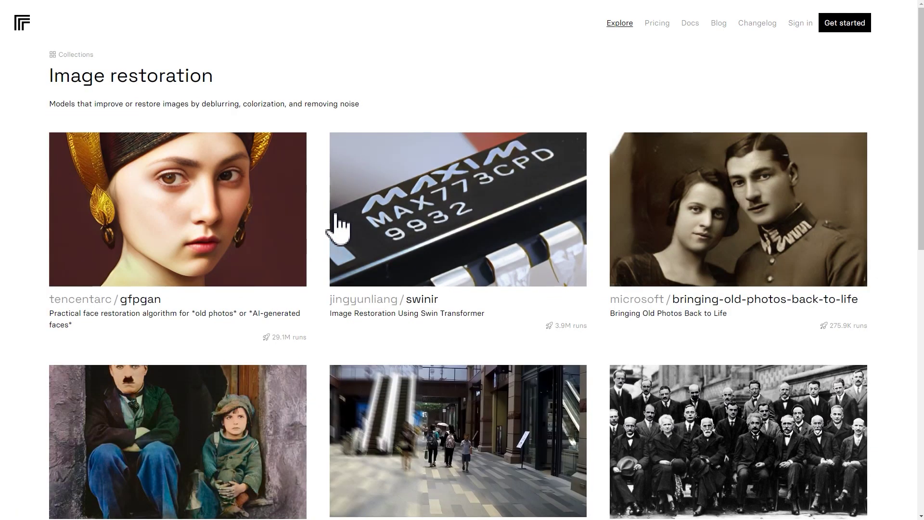
- Run tencentarc/gfpgan on the two-children photo and download the restored image
{"action": "left_click", "coordinate": [243, 231]}
{"action": "scroll", "coordinate": [244, 231], "scroll_direction": "down", "scroll_amount": 3}
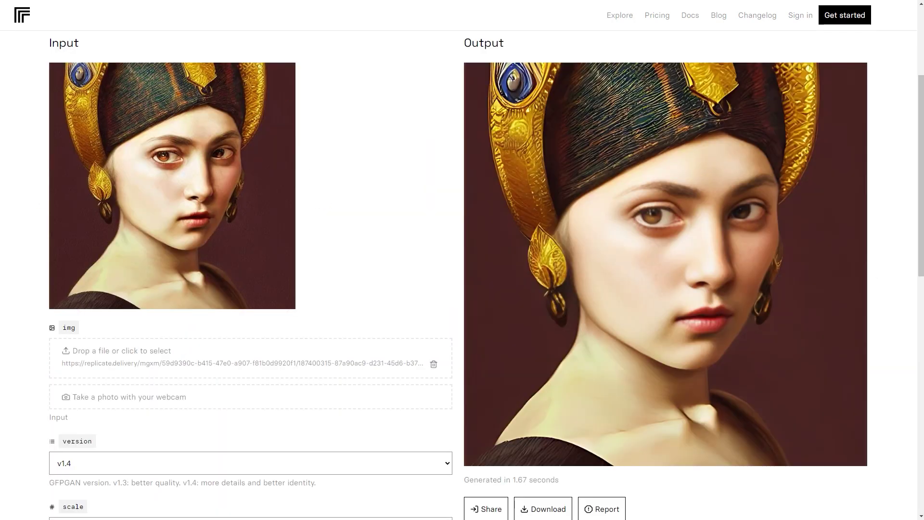
{"action": "mouse_move", "coordinate": [632, 144]}
{"action": "left_mouse_down"}
{"action": "mouse_move", "coordinate": [336, 382]}
{"action": "mouse_move", "coordinate": [334, 370]}
{"action": "left_mouse_up"}
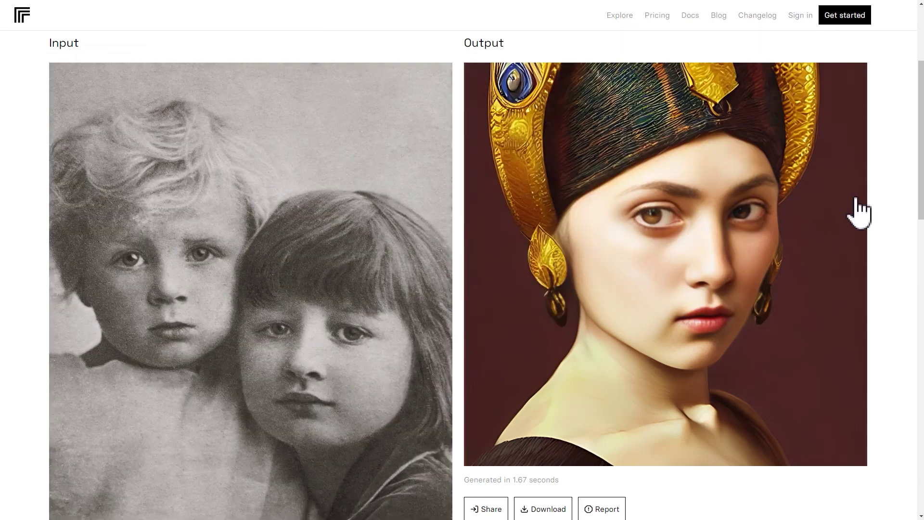
{"action": "left_click_drag", "start_coordinate": [920, 145], "coordinate": [802, 343]}
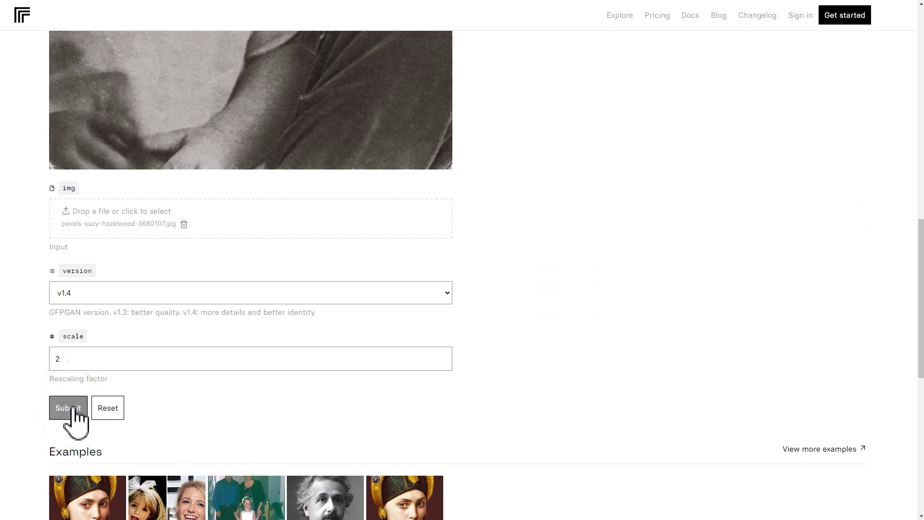
{"action": "left_click", "coordinate": [73, 410]}
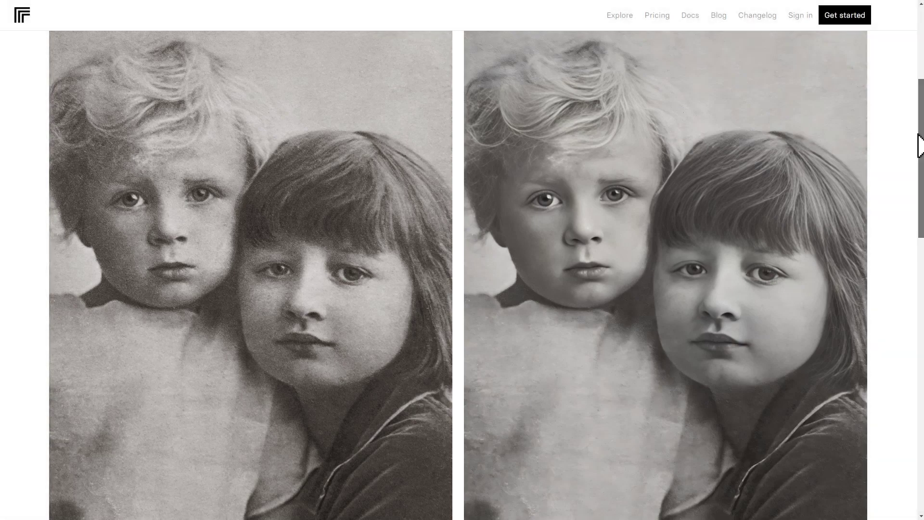
{"action": "scroll", "coordinate": [920, 144], "scroll_direction": "down", "scroll_amount": 6}
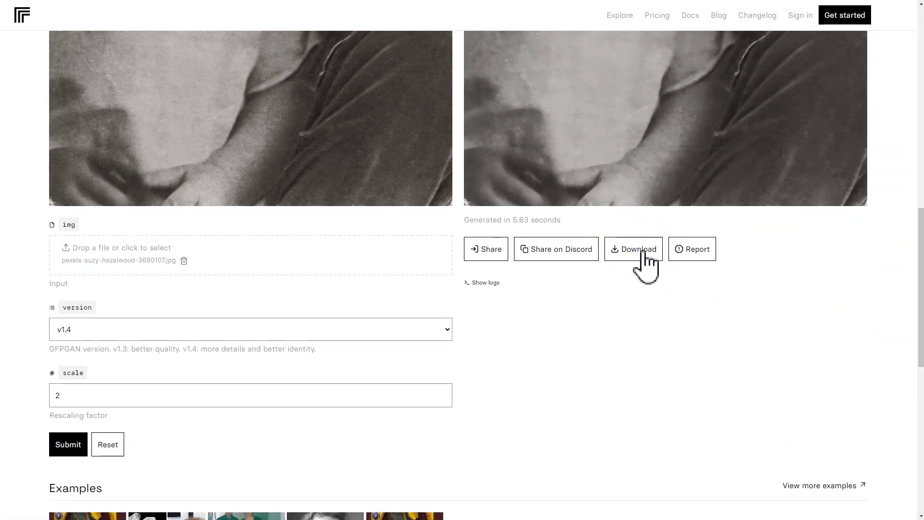
{"action": "left_click", "coordinate": [642, 250]}
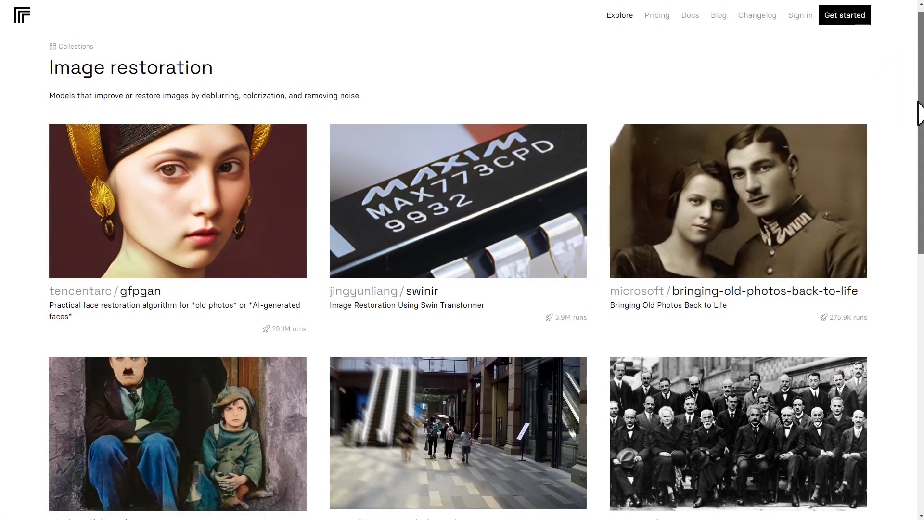
{"action": "left_click_drag", "start_coordinate": [918, 86], "coordinate": [910, 162]}
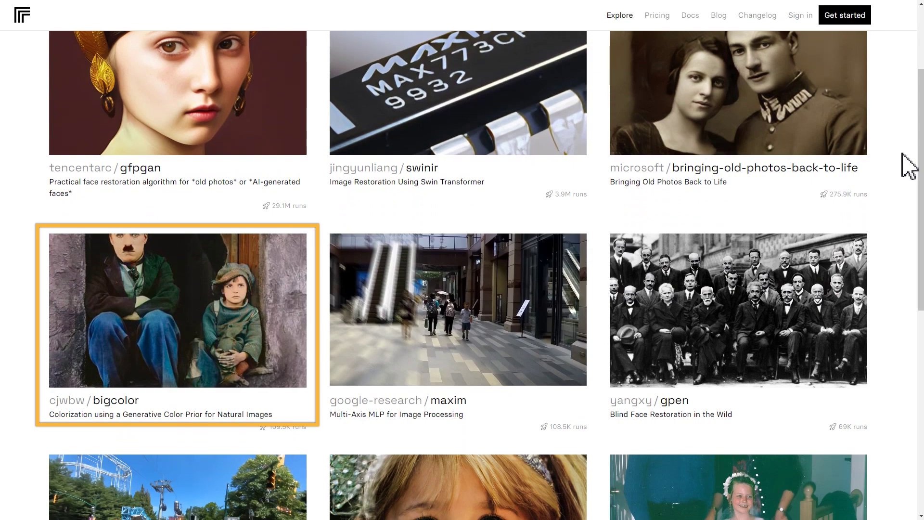
- Submit the restored children JPG to cjwbw/bigcolor for colorization
{"action": "left_click", "coordinate": [201, 278]}
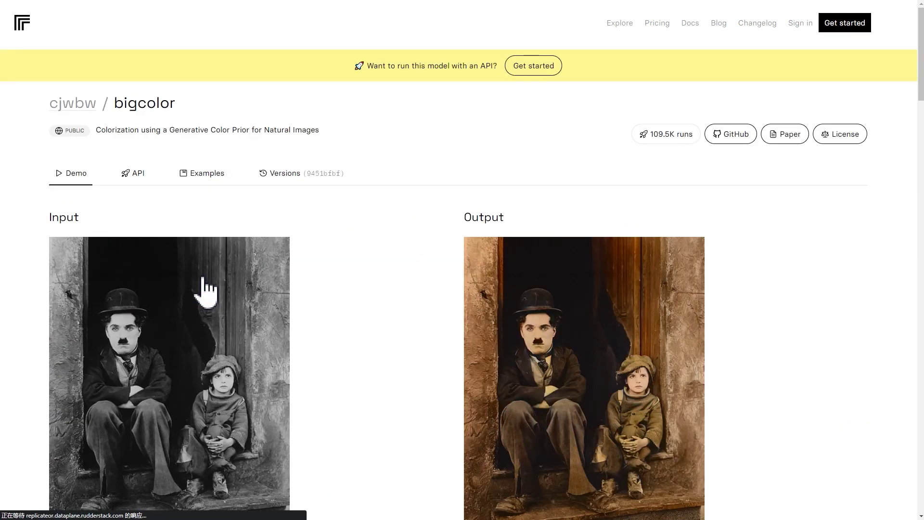
{"action": "left_click_drag", "start_coordinate": [918, 53], "coordinate": [902, 128]}
{"action": "left_click", "coordinate": [685, 137]}
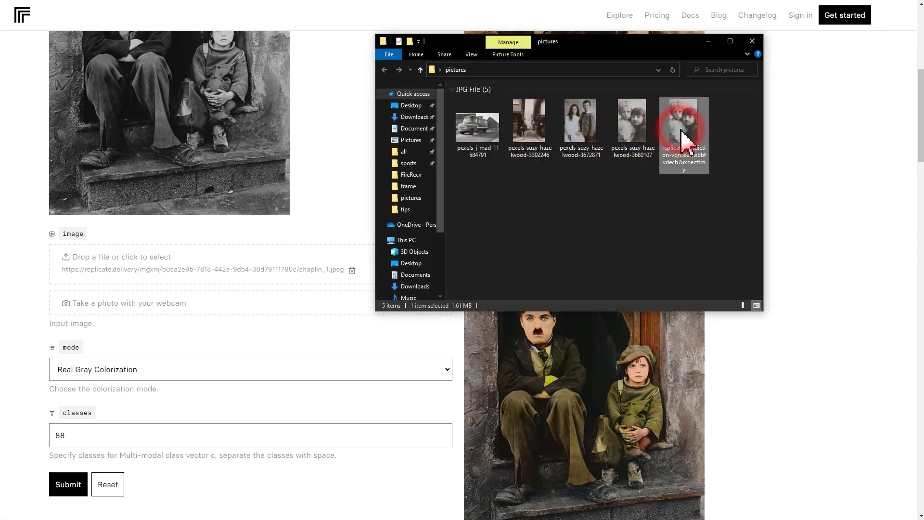
{"action": "left_click_drag", "start_coordinate": [685, 137], "coordinate": [207, 279]}
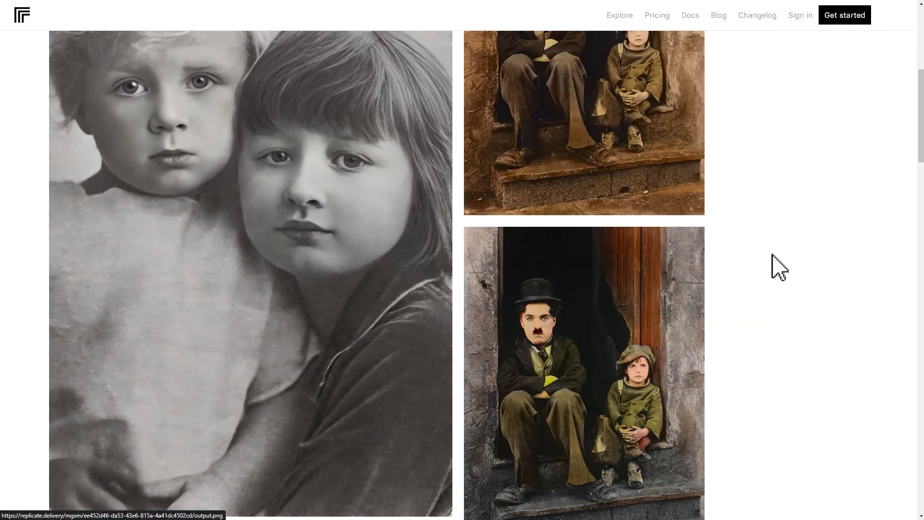
{"action": "left_click_drag", "start_coordinate": [918, 130], "coordinate": [905, 206]}
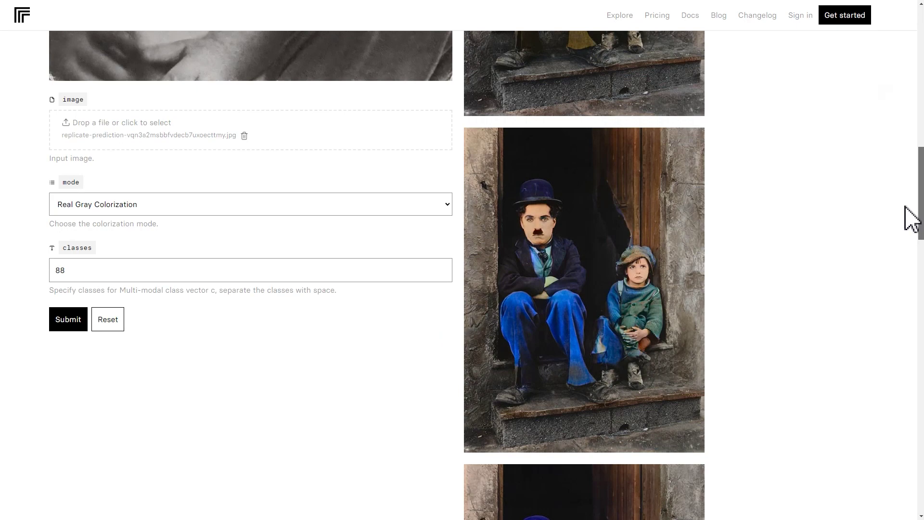
{"action": "left_click", "coordinate": [70, 320]}
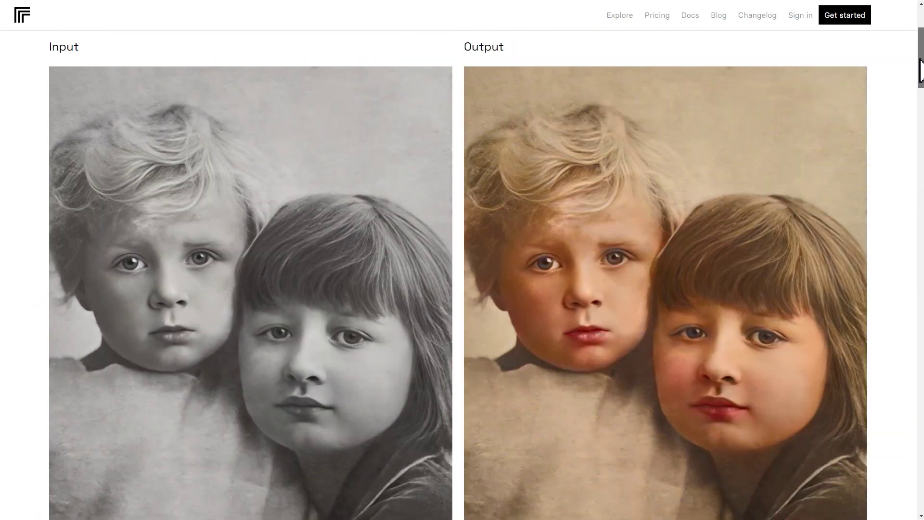
{"action": "mouse_move", "coordinate": [922, 72]}
{"action": "left_mouse_down"}
{"action": "mouse_move", "coordinate": [905, 211]}
{"action": "mouse_move", "coordinate": [877, 304]}
{"action": "mouse_move", "coordinate": [882, 221]}
{"action": "left_mouse_up"}
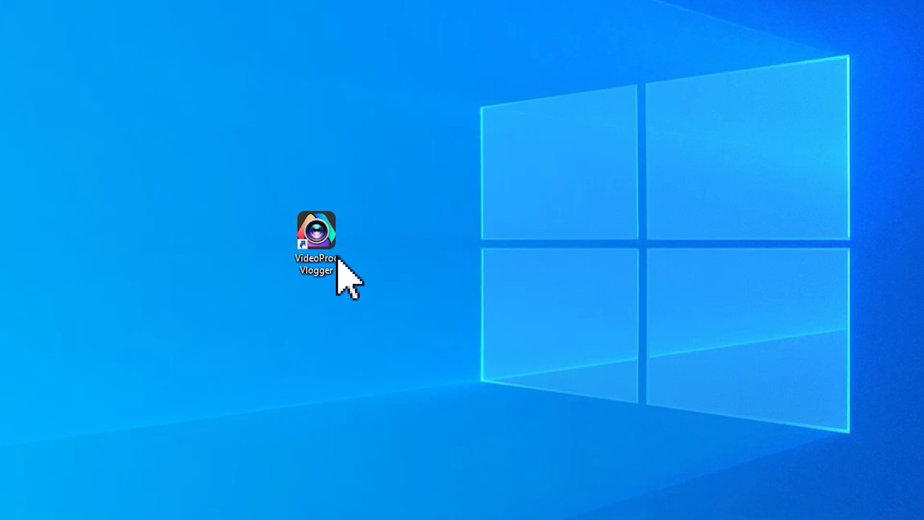
- Launch VideoProc Vlogger and name the new project AI
{"action": "double_click", "coordinate": [336, 233]}
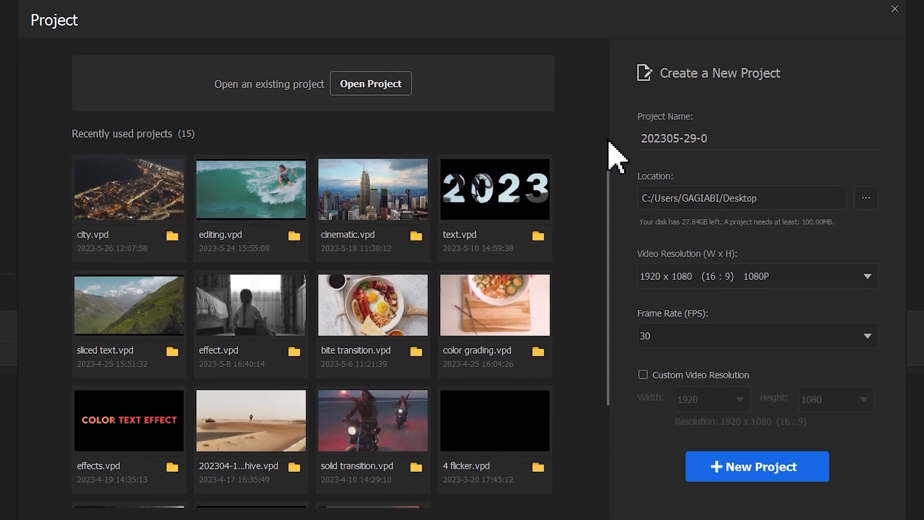
{"action": "double_click", "coordinate": [676, 138]}
{"action": "type", "text": "AI"}
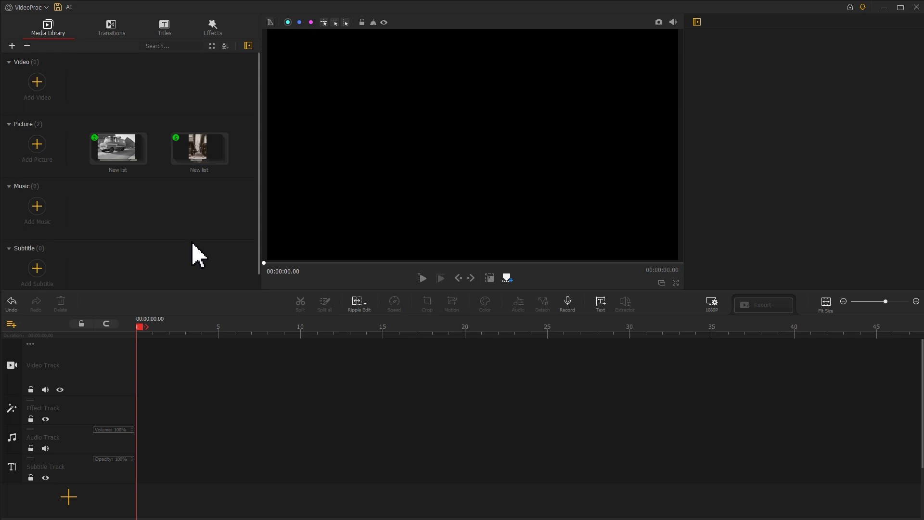
- Add the original and colorized girl-and-boy and children photos to the video track
{"action": "double_click", "coordinate": [186, 167]}
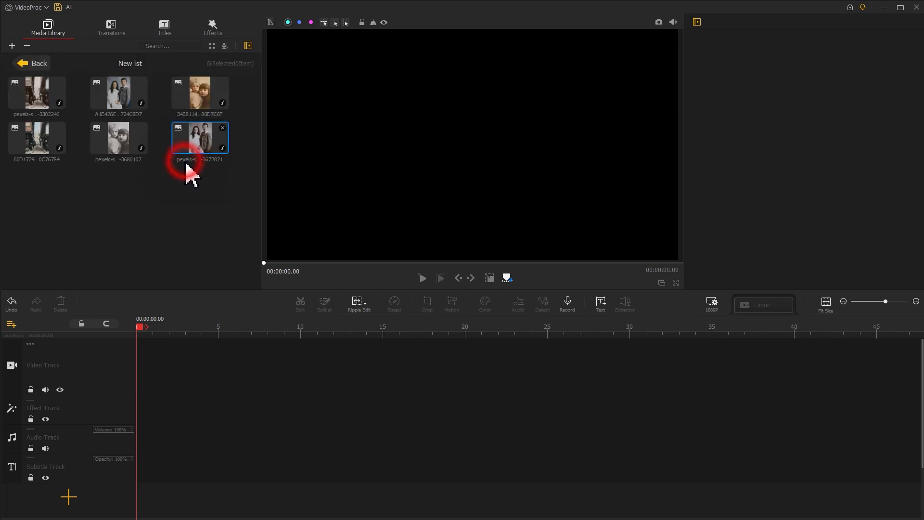
{"action": "left_click_drag", "start_coordinate": [187, 157], "coordinate": [165, 383]}
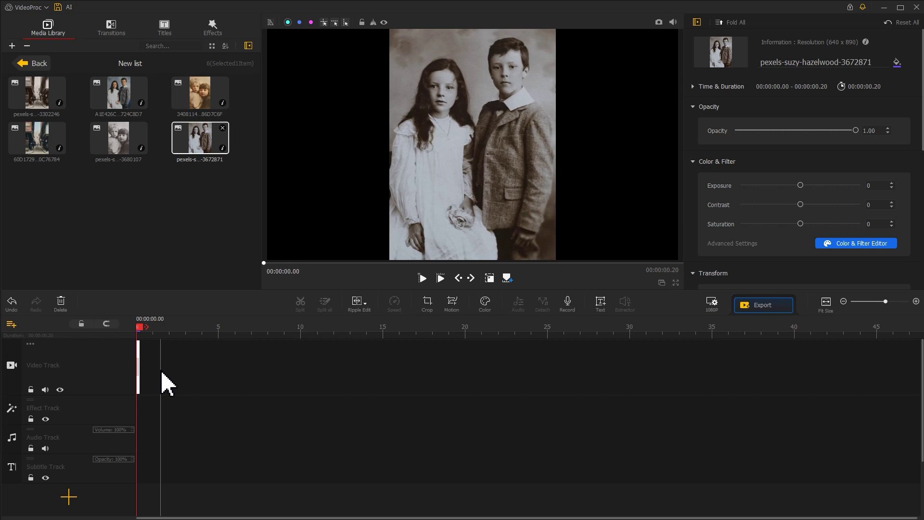
{"action": "left_click", "coordinate": [132, 97]}
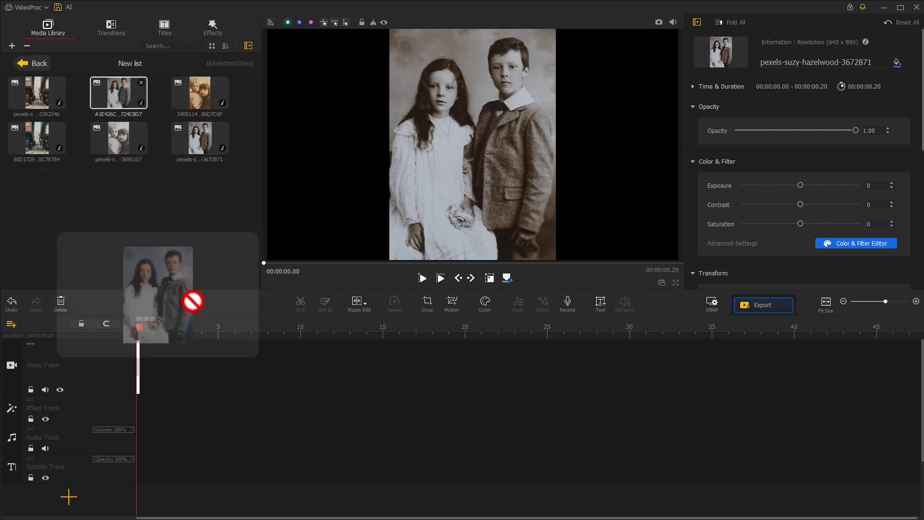
{"action": "mouse_move", "coordinate": [134, 106]}
{"action": "left_mouse_down"}
{"action": "mouse_move", "coordinate": [203, 362]}
{"action": "mouse_move", "coordinate": [300, 336]}
{"action": "mouse_move", "coordinate": [454, 337]}
{"action": "left_mouse_up"}
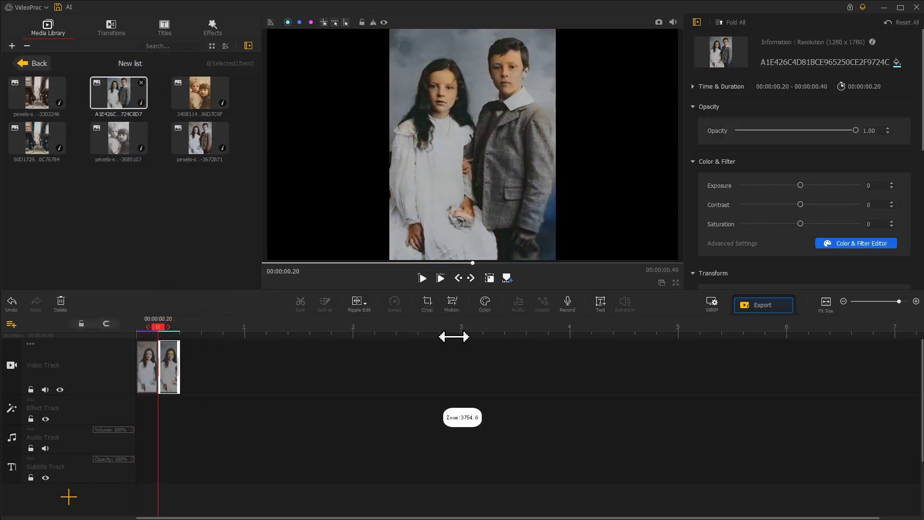
{"action": "left_click_drag", "start_coordinate": [128, 145], "coordinate": [209, 357]}
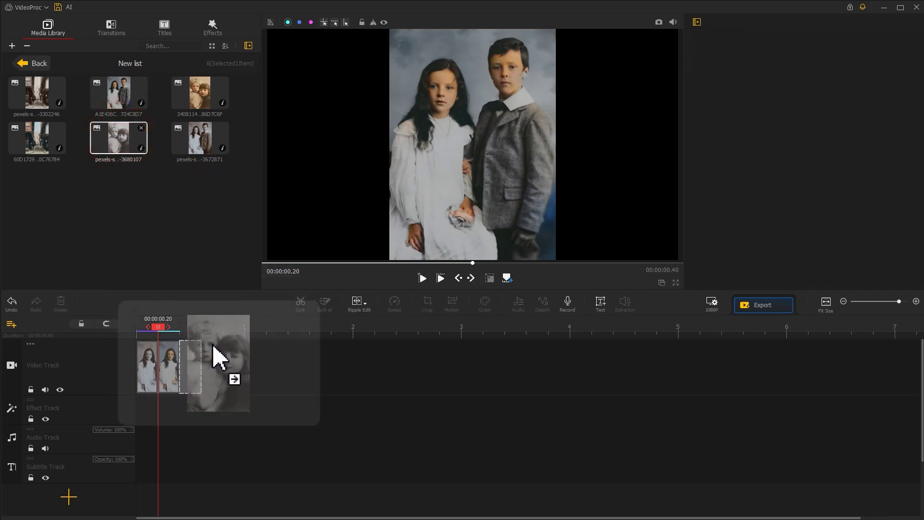
{"action": "left_click", "coordinate": [203, 101]}
{"action": "left_click_drag", "start_coordinate": [203, 109], "coordinate": [264, 367]}
- Add the grey and colorized van photos from the second picture folder
{"action": "left_click", "coordinate": [36, 63]}
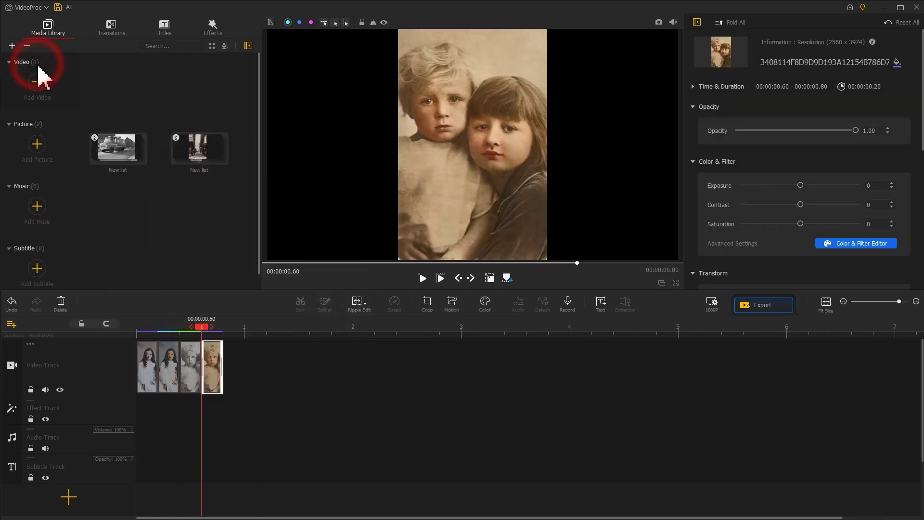
{"action": "left_click", "coordinate": [118, 150]}
{"action": "double_click", "coordinate": [119, 155]}
{"action": "left_click_drag", "start_coordinate": [36, 94], "coordinate": [235, 364]}
{"action": "left_click_drag", "start_coordinate": [118, 92], "coordinate": [296, 350]}
- Append the grey and colorized street photos from the first folder
{"action": "left_click", "coordinate": [36, 64]}
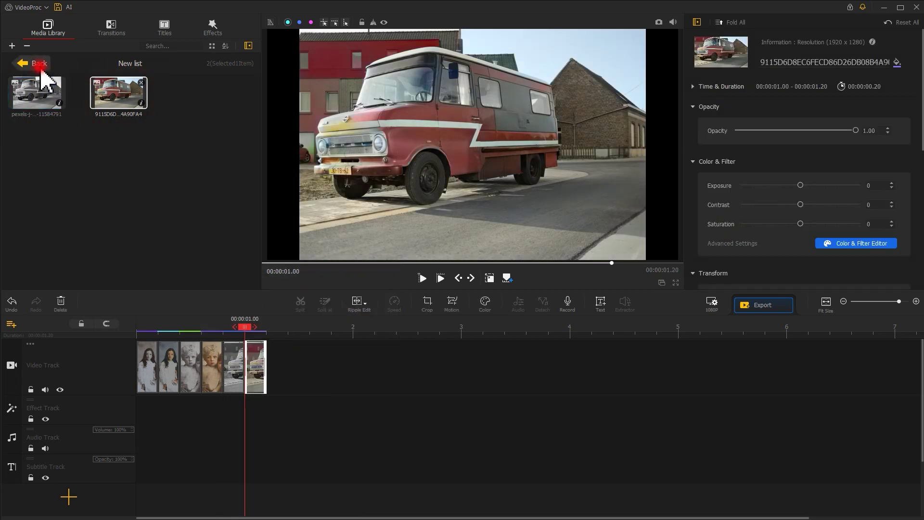
{"action": "double_click", "coordinate": [198, 150]}
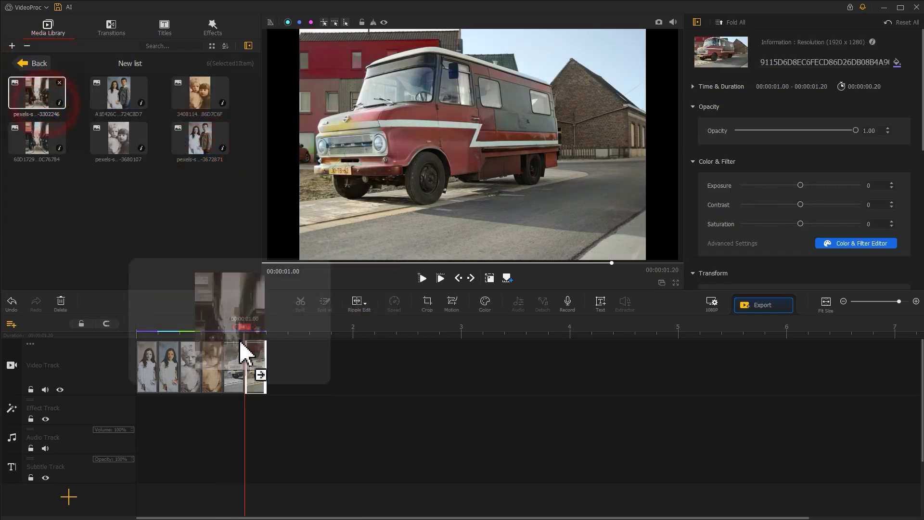
{"action": "left_click_drag", "start_coordinate": [36, 94], "coordinate": [311, 365]}
{"action": "left_click_drag", "start_coordinate": [36, 138], "coordinate": [339, 347]}
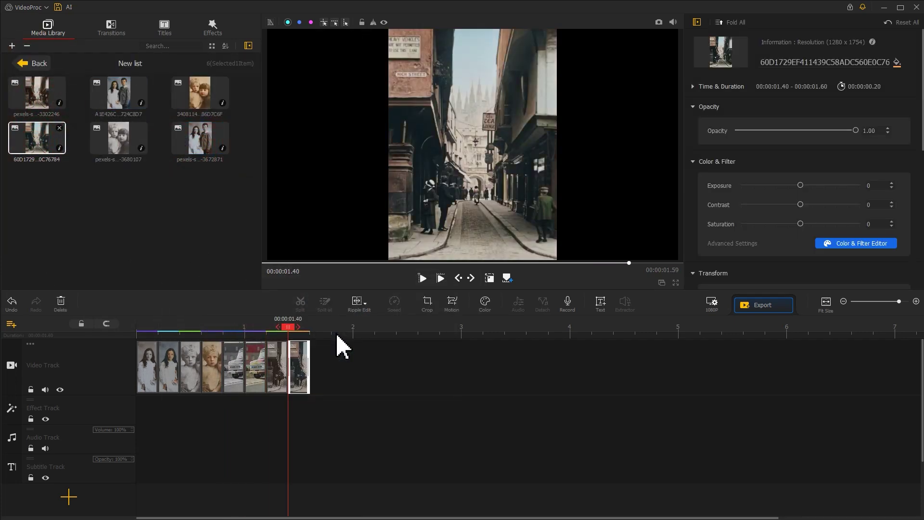
- Zoom the timeline and extend the photo clips so the slideshow totals 00:00:27.43
{"action": "left_click_drag", "start_coordinate": [176, 333], "coordinate": [306, 333]}
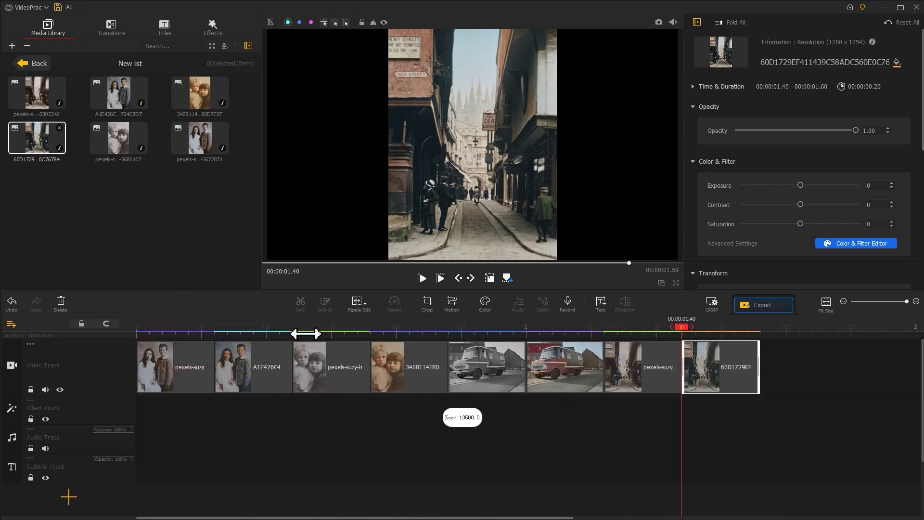
{"action": "left_click_drag", "start_coordinate": [213, 362], "coordinate": [639, 354]}
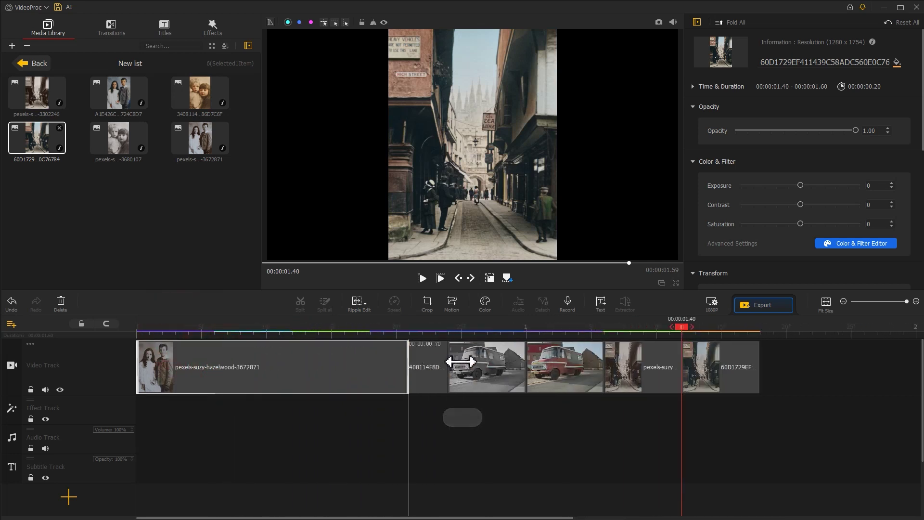
{"action": "scroll", "coordinate": [571, 334], "scroll_direction": "down", "scroll_amount": 5}
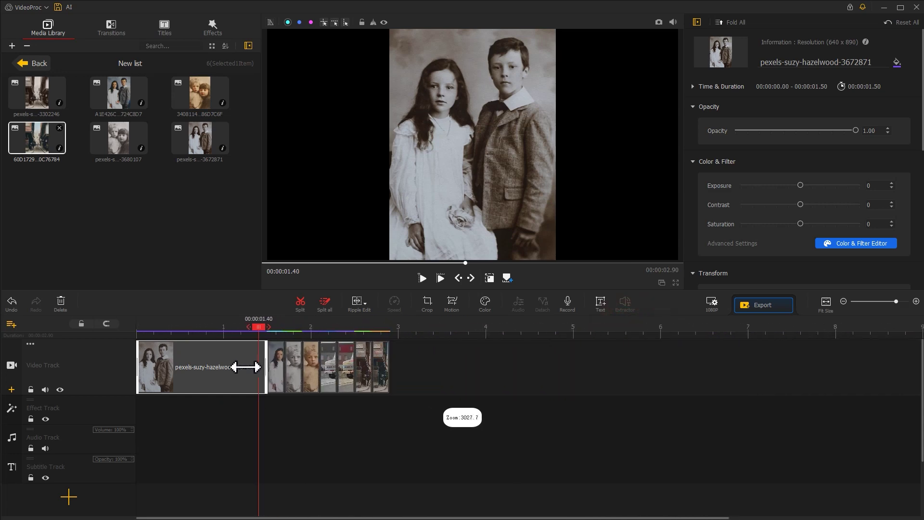
{"action": "left_click_drag", "start_coordinate": [258, 367], "coordinate": [708, 361]}
{"action": "scroll", "coordinate": [412, 361], "scroll_direction": "down", "scroll_amount": 3}
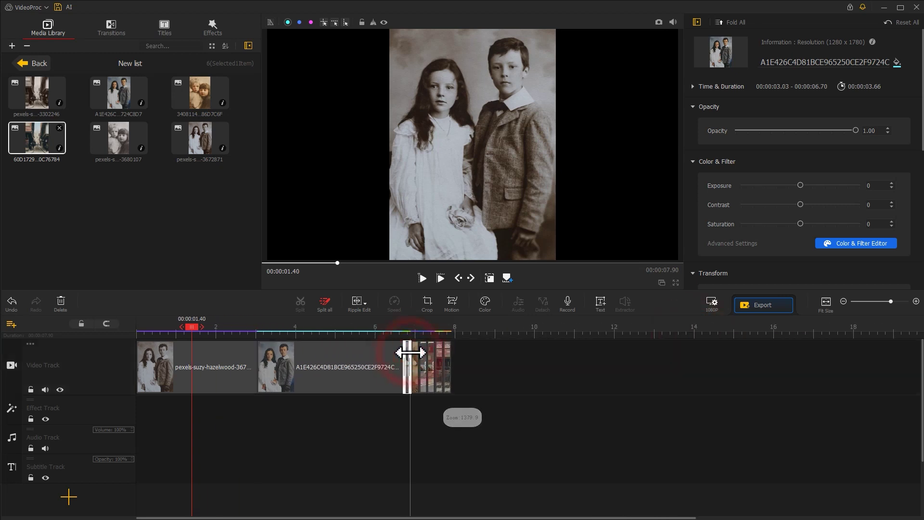
{"action": "left_click_drag", "start_coordinate": [409, 354], "coordinate": [721, 367]}
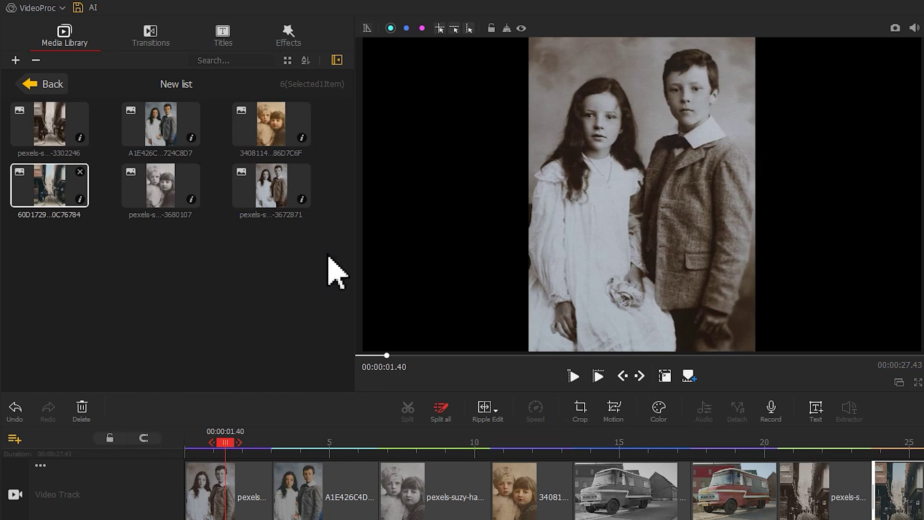
- Preview the Fade transition and place it between the first two clips
{"action": "left_click", "coordinate": [169, 41]}
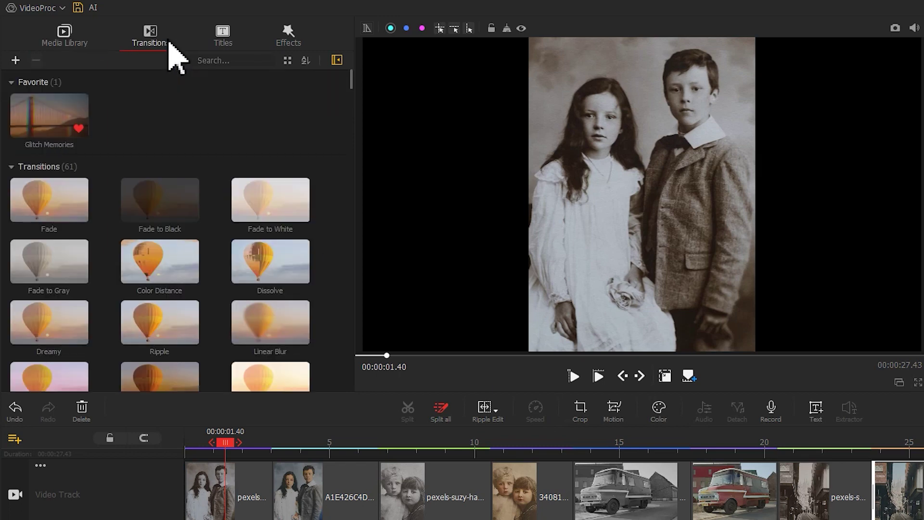
{"action": "left_click", "coordinate": [37, 210]}
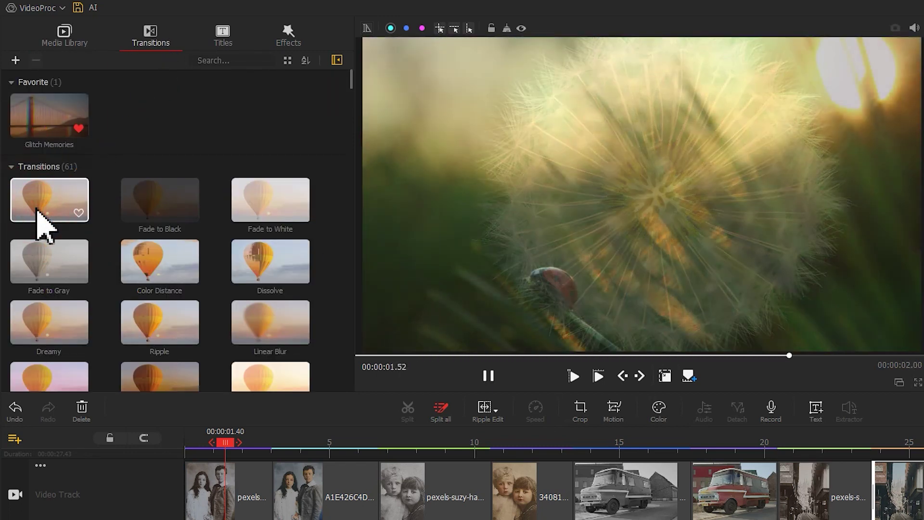
{"action": "left_click", "coordinate": [38, 205]}
{"action": "left_click_drag", "start_coordinate": [38, 209], "coordinate": [198, 368]}
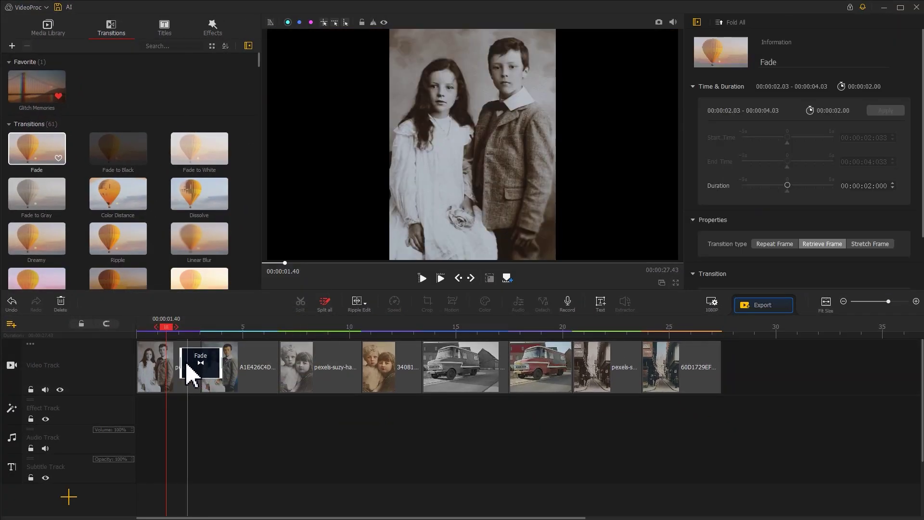
- Shorten that Fade to 1.39 seconds and play it back to check
{"action": "left_click", "coordinate": [180, 361]}
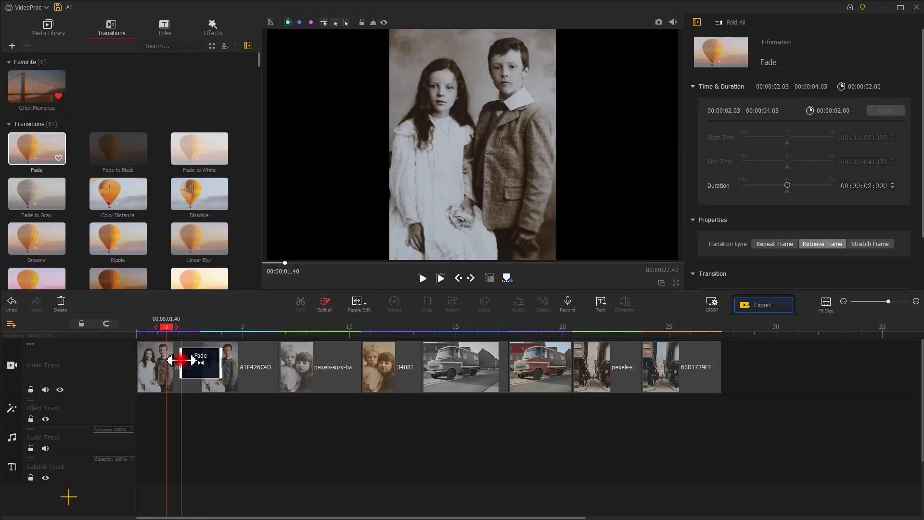
{"action": "left_click_drag", "start_coordinate": [182, 361], "coordinate": [188, 363]}
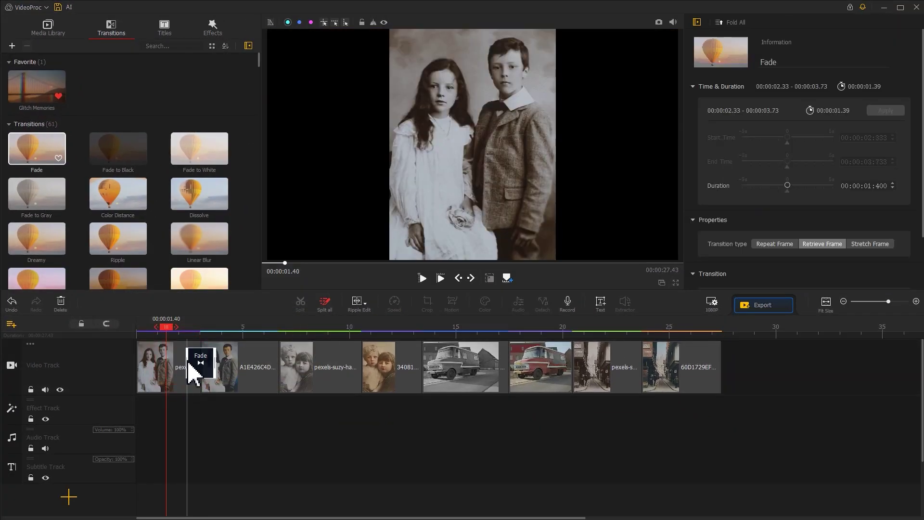
{"action": "key", "text": "space"}
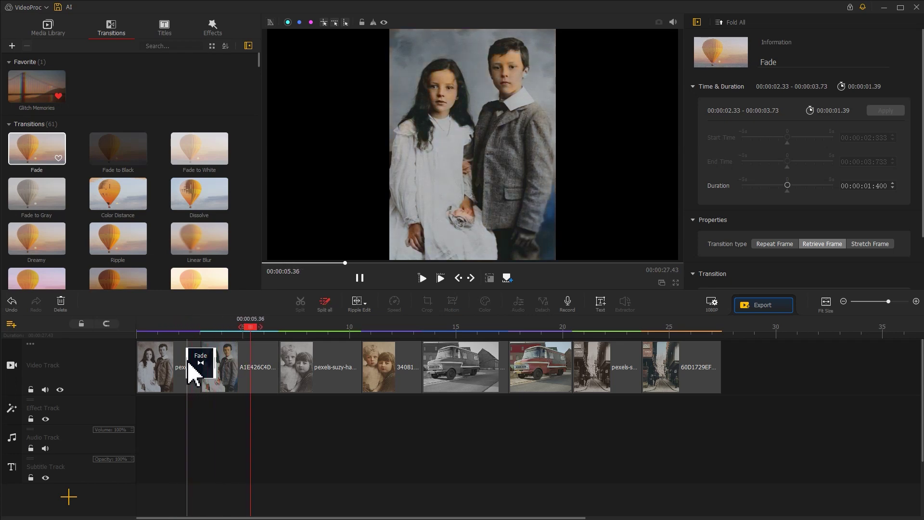
{"action": "key", "text": "space"}
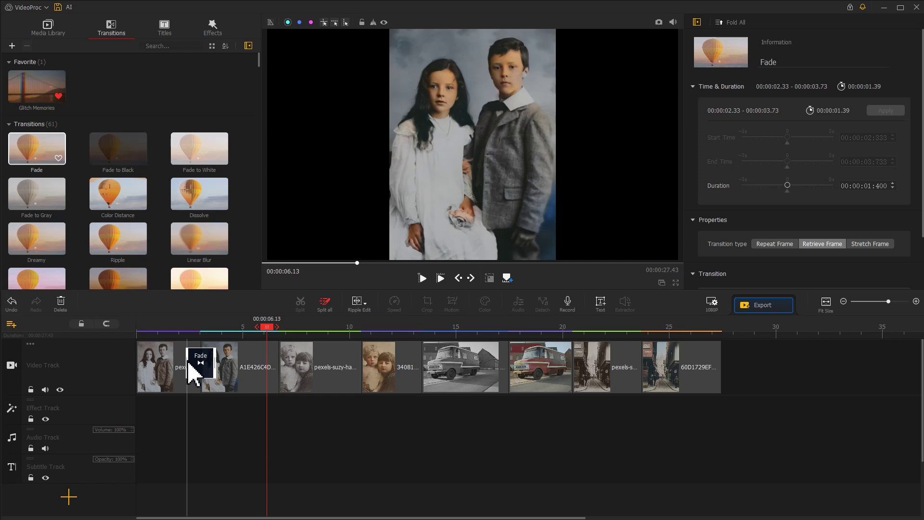
- Add Fades between the third and fourth photos, the bus photos, and the last two photos
{"action": "left_click_drag", "start_coordinate": [43, 165], "coordinate": [362, 361]}
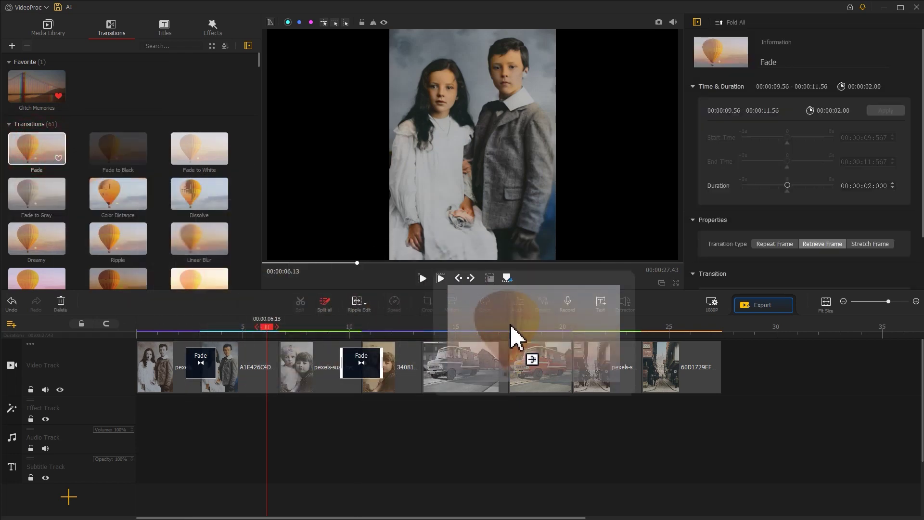
{"action": "left_click_drag", "start_coordinate": [35, 155], "coordinate": [513, 347]}
{"action": "left_click_drag", "start_coordinate": [35, 155], "coordinate": [652, 361]}
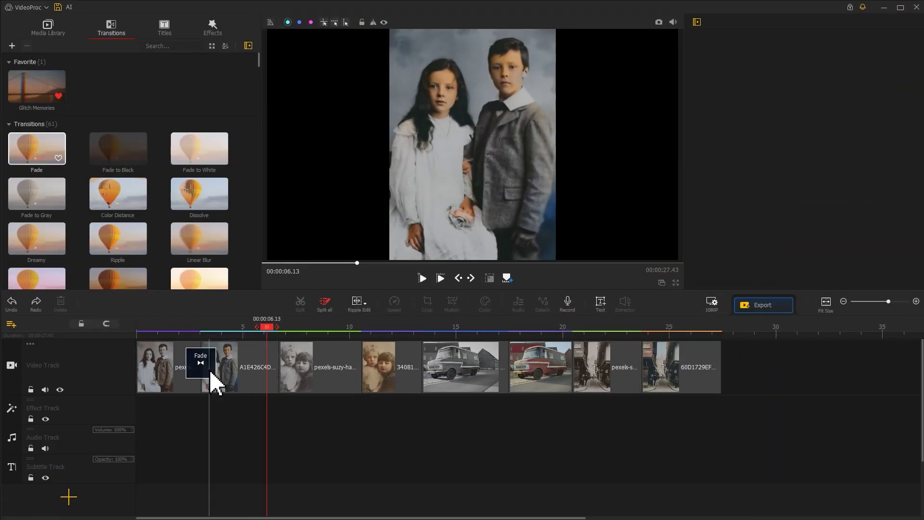
- Batch-add the Fade transition after every clip using Add All Right
{"action": "left_click", "coordinate": [210, 374]}
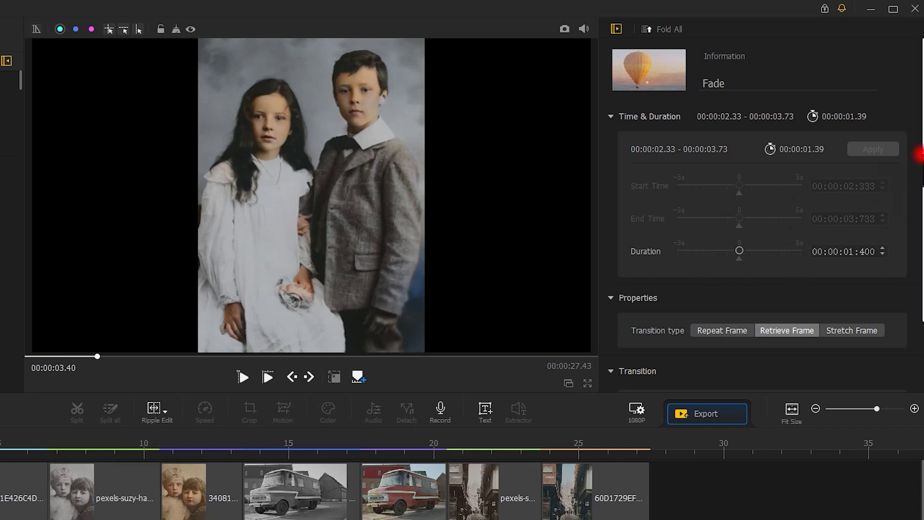
{"action": "scroll", "coordinate": [766, 217], "scroll_direction": "down", "scroll_amount": 2}
{"action": "scroll", "coordinate": [765, 217], "scroll_direction": "down", "scroll_amount": 1}
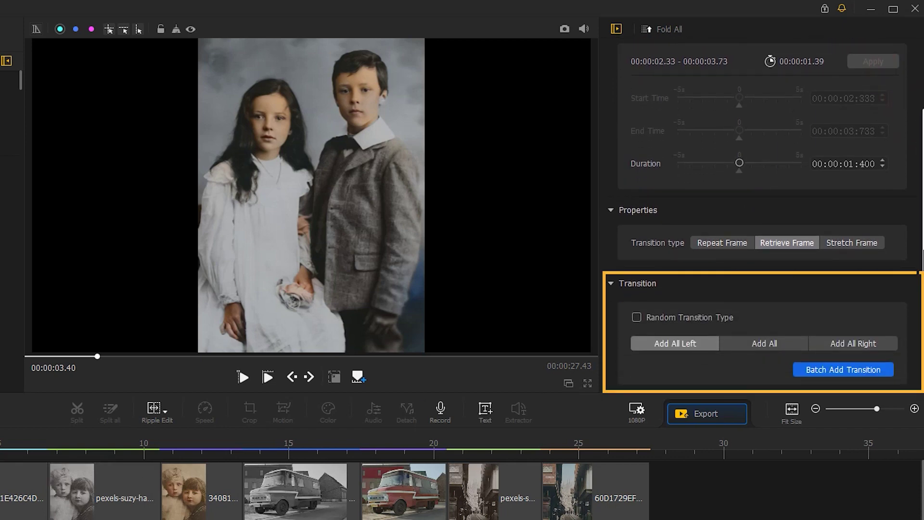
{"action": "left_click", "coordinate": [859, 344]}
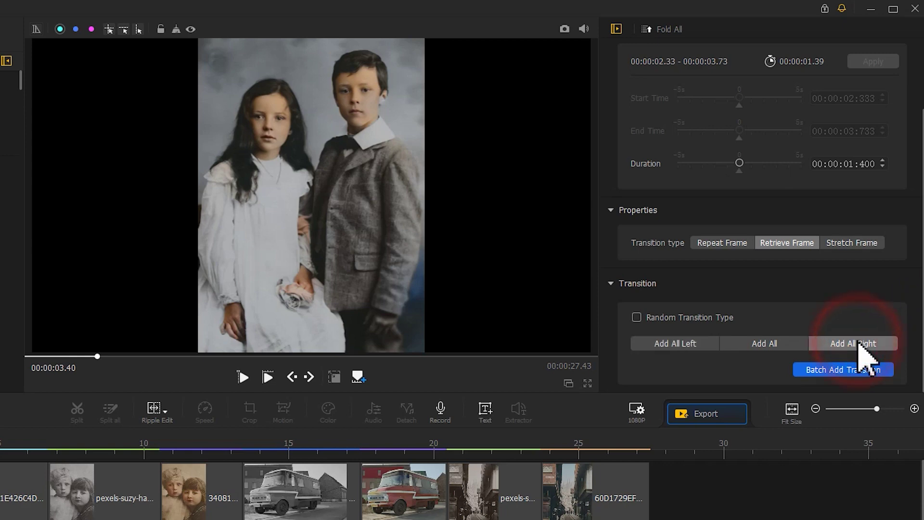
{"action": "left_click", "coordinate": [846, 371]}
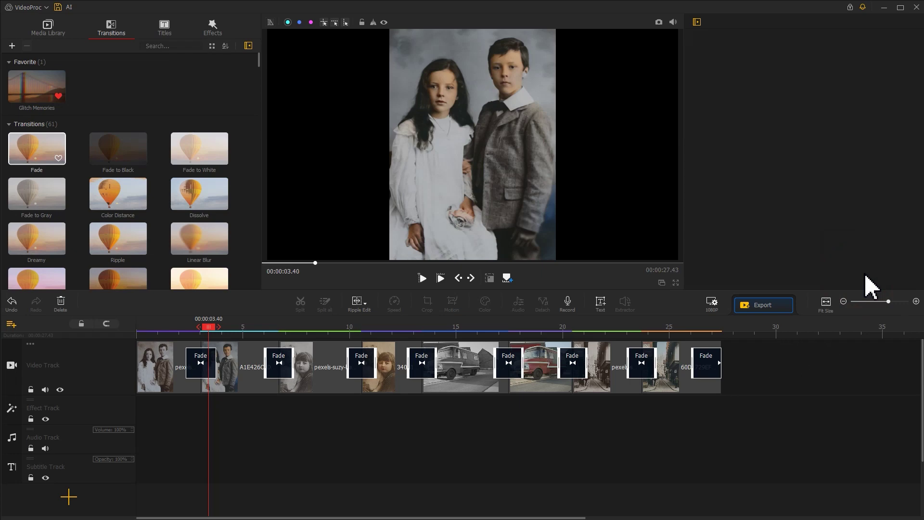
- Delete the four Fades that sit between different photo pairs
{"action": "left_click", "coordinate": [278, 371]}
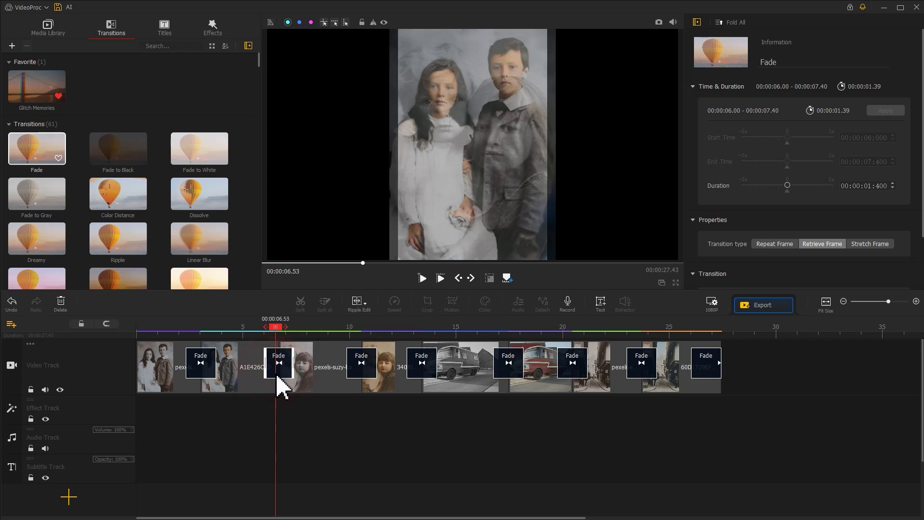
{"action": "key", "text": "Delete"}
{"action": "left_click", "coordinate": [433, 372]}
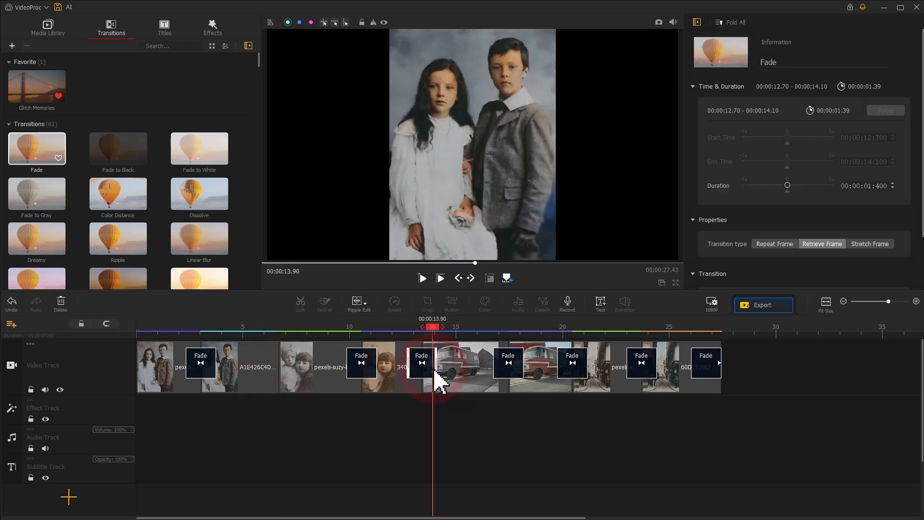
{"action": "key", "text": "Delete"}
{"action": "left_click", "coordinate": [571, 372]}
{"action": "key", "text": "Delete"}
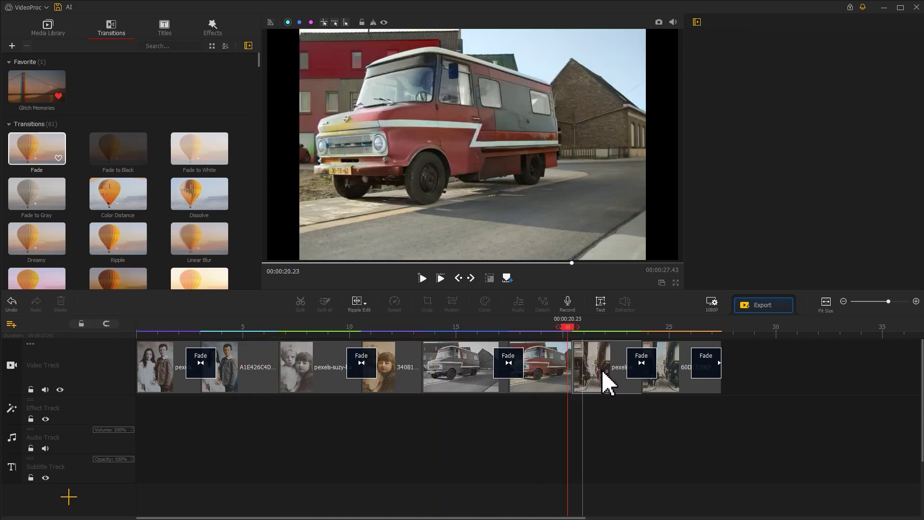
{"action": "left_click", "coordinate": [704, 368]}
{"action": "key", "text": "Delete"}
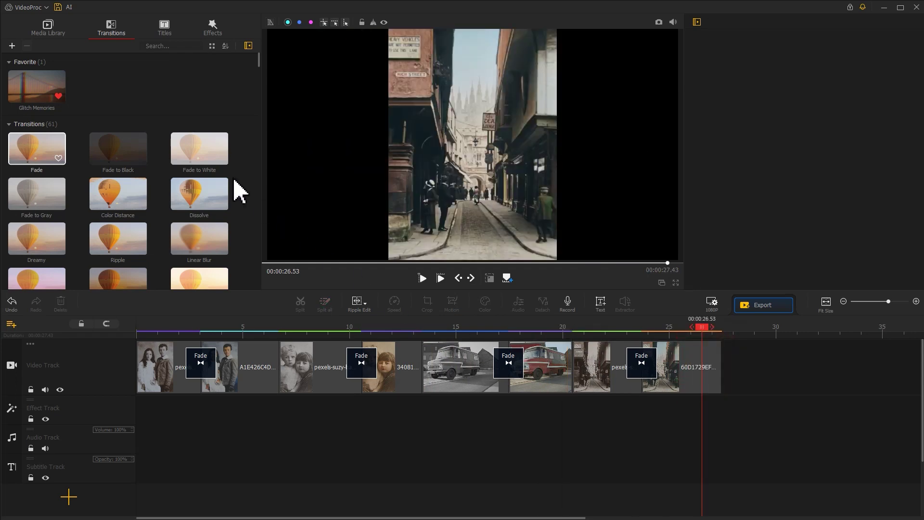
- Import music.mp3 onto the audio track and split it at 00:00:27.43
{"action": "left_click", "coordinate": [44, 36]}
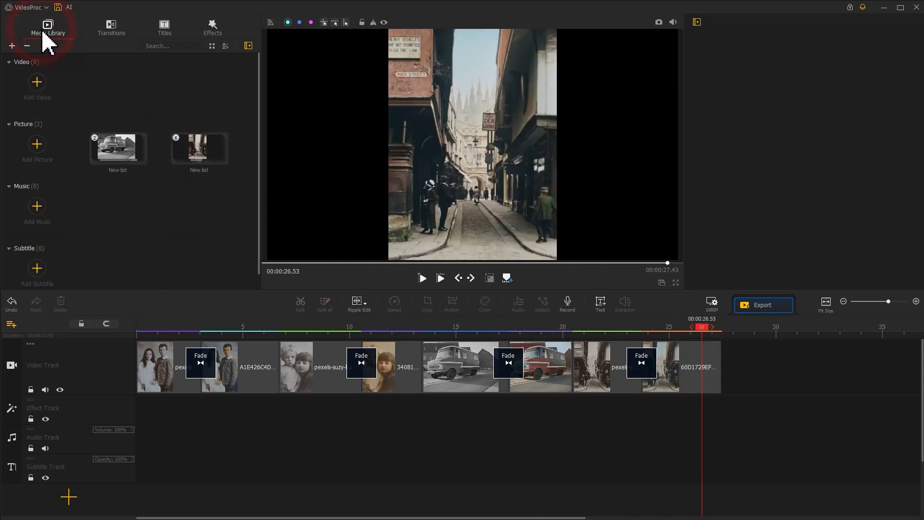
{"action": "left_click", "coordinate": [41, 212]}
{"action": "left_click", "coordinate": [334, 81]}
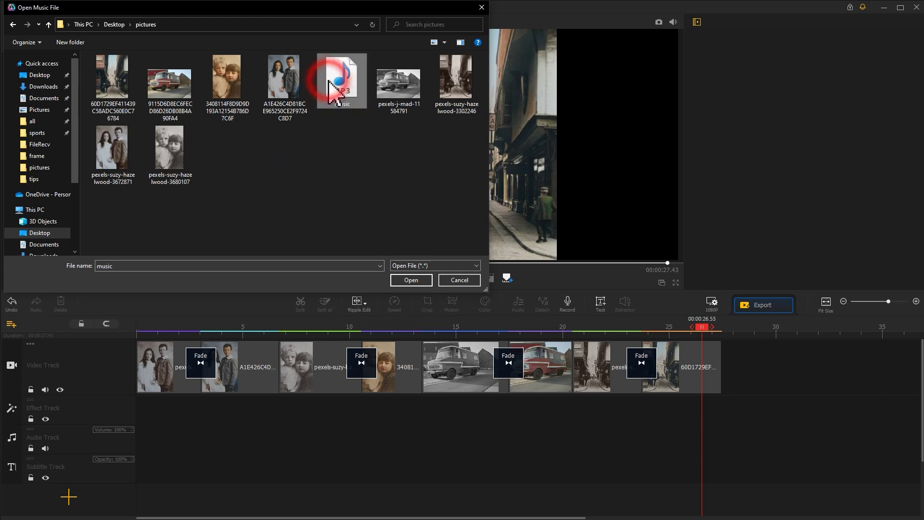
{"action": "left_click", "coordinate": [410, 281]}
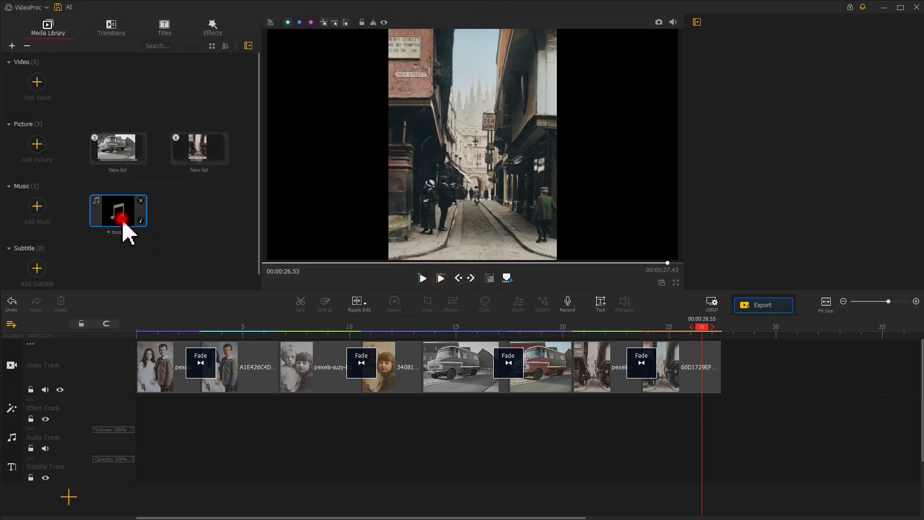
{"action": "mouse_move", "coordinate": [126, 230]}
{"action": "left_mouse_down"}
{"action": "mouse_move", "coordinate": [123, 458]}
{"action": "mouse_move", "coordinate": [112, 460]}
{"action": "left_mouse_up"}
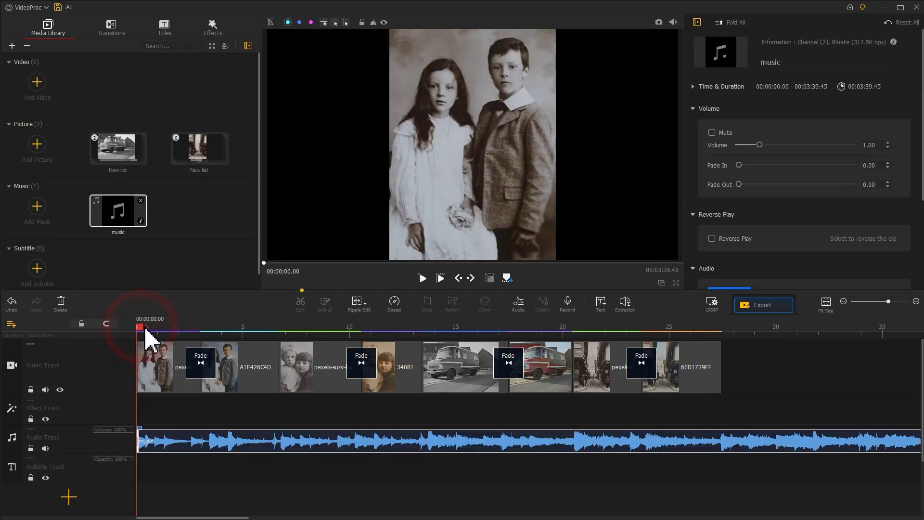
{"action": "left_click_drag", "start_coordinate": [142, 328], "coordinate": [728, 324]}
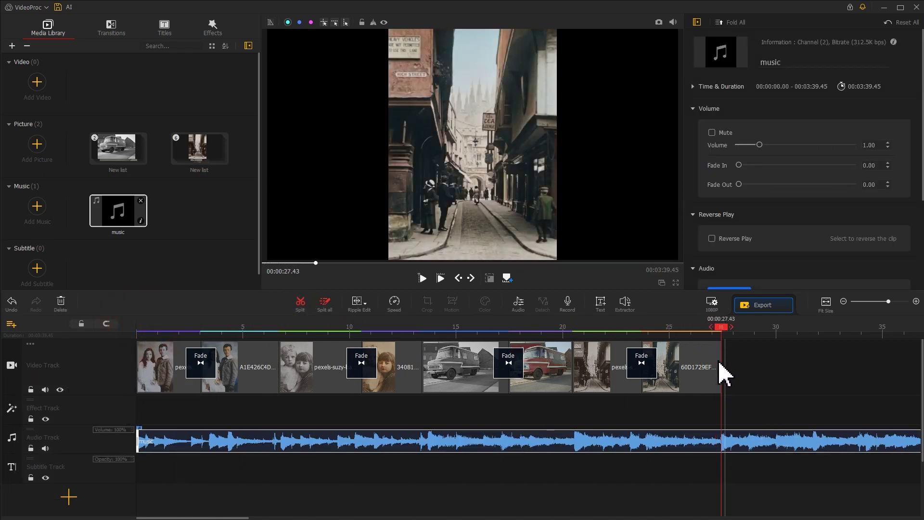
{"action": "left_click", "coordinate": [301, 305]}
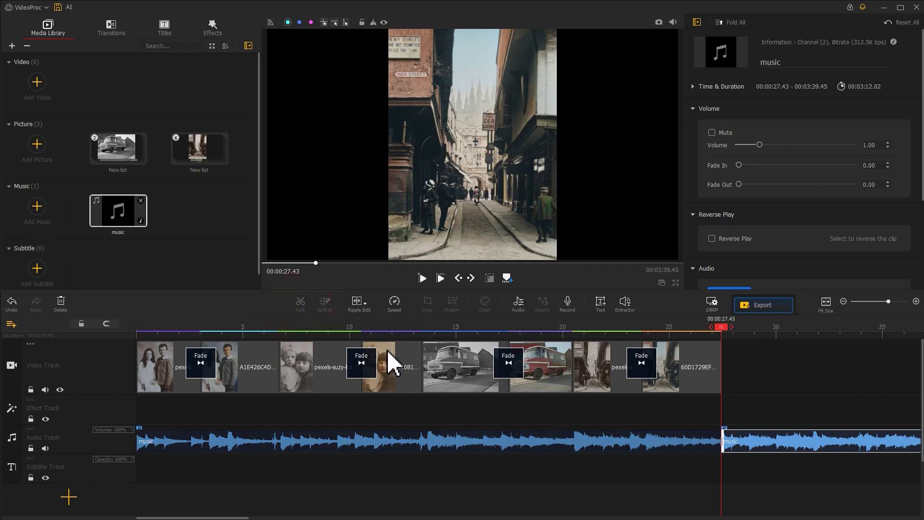
- Delete the leftover music, set volume 0.82 with a 1.73 s fade-out, then rewind
{"action": "key", "text": "Delete"}
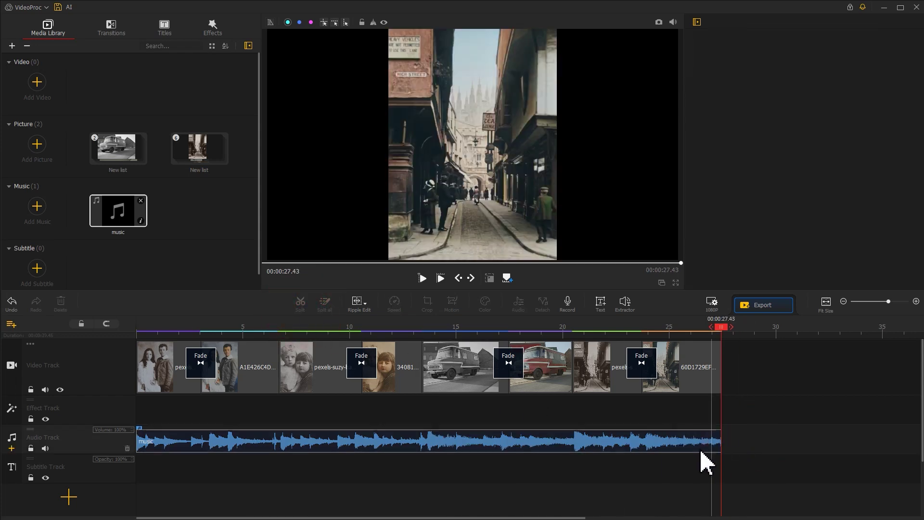
{"action": "left_click", "coordinate": [672, 442]}
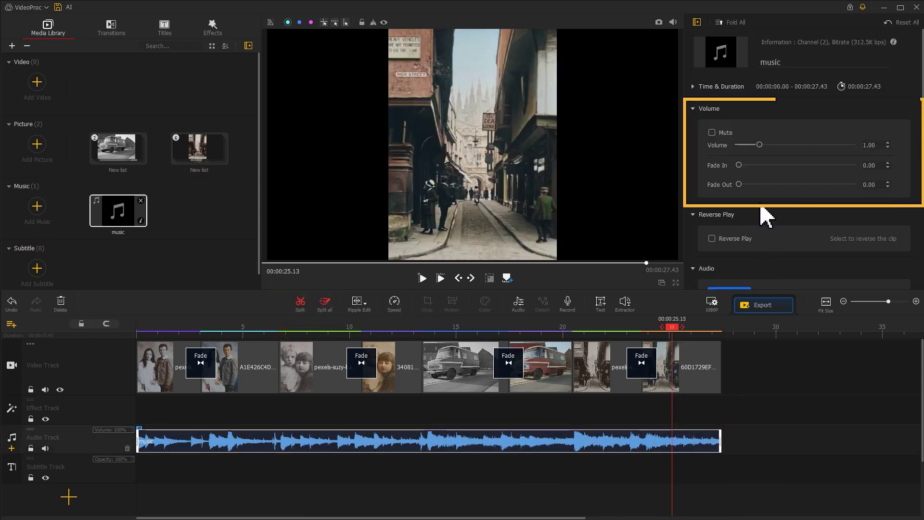
{"action": "left_click_drag", "start_coordinate": [759, 145], "coordinate": [757, 146]}
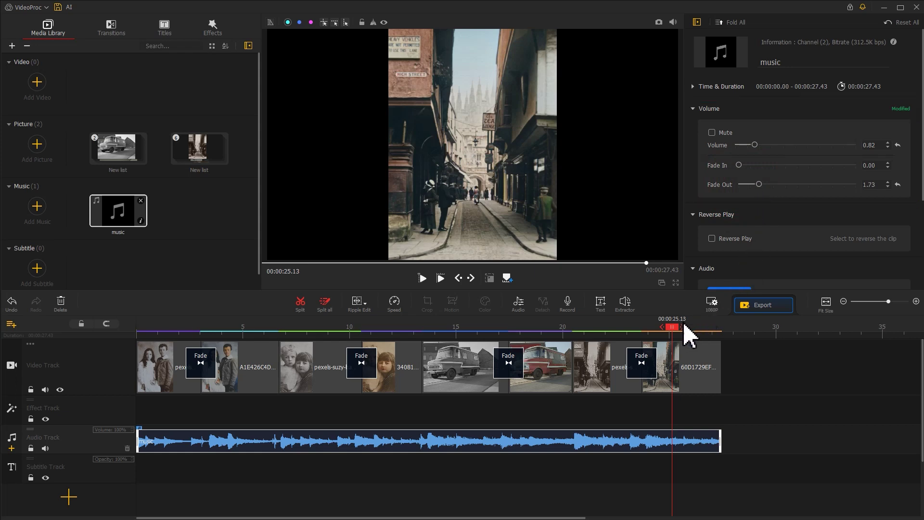
{"action": "mouse_move", "coordinate": [665, 330]}
{"action": "left_mouse_down"}
{"action": "mouse_move", "coordinate": [206, 381]}
{"action": "mouse_move", "coordinate": [101, 366]}
{"action": "left_mouse_up"}
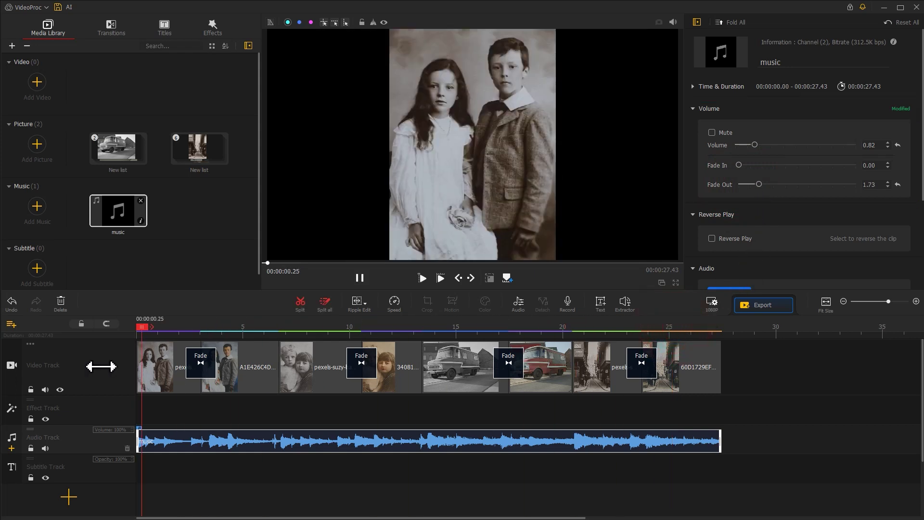